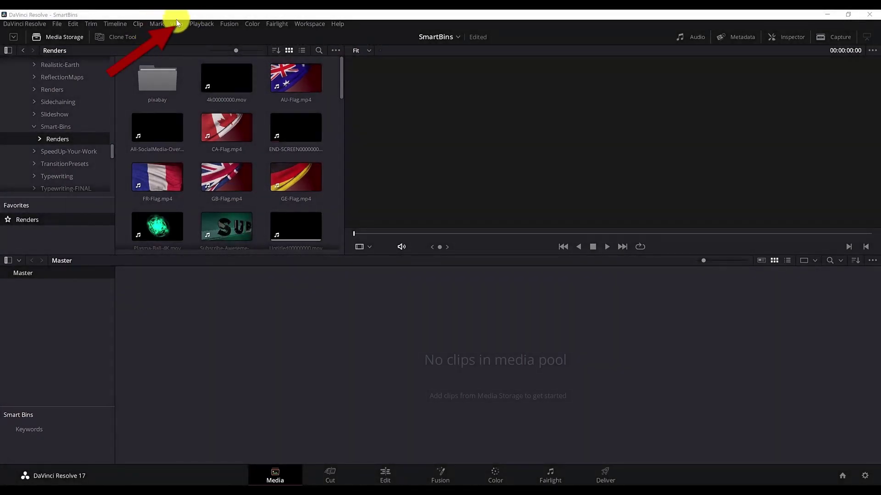
Turn on View > Show Smart Bins so the media pool shows the Smart Bins section
left_click(177, 24)
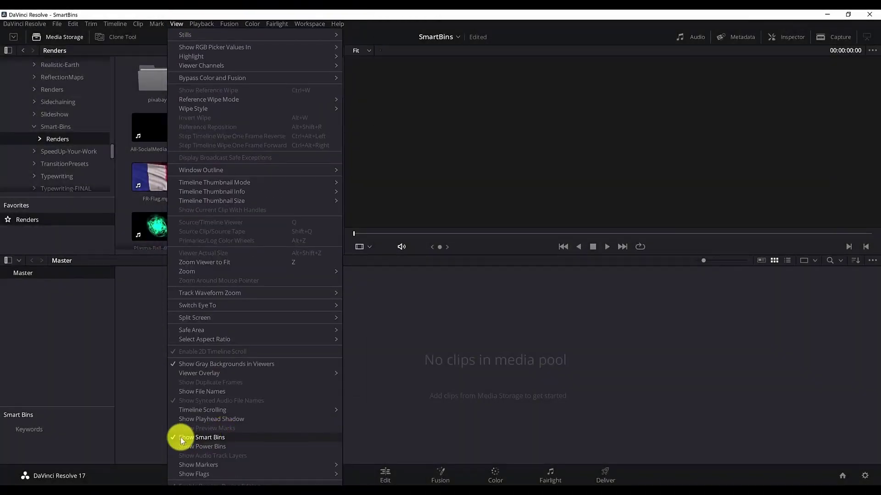
left_click(184, 43)
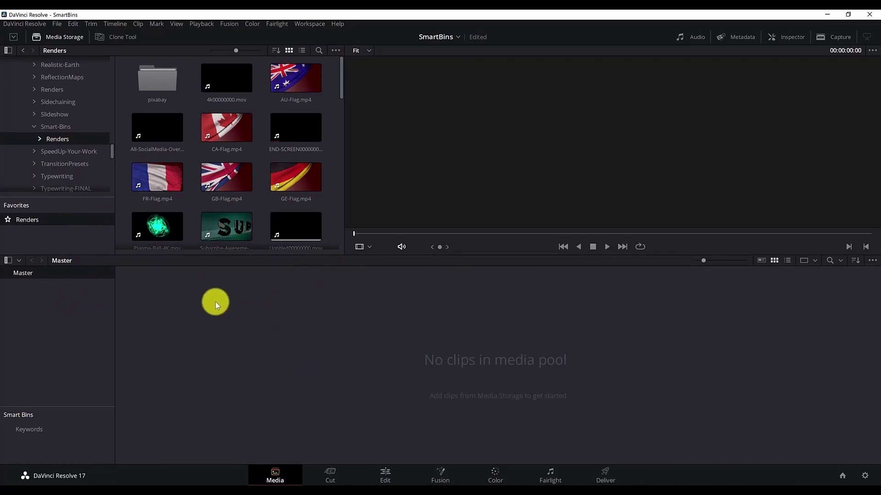
Add the Renders folder and its subfolders to the media pool, changing the project frame rate to match
right_click(68, 137)
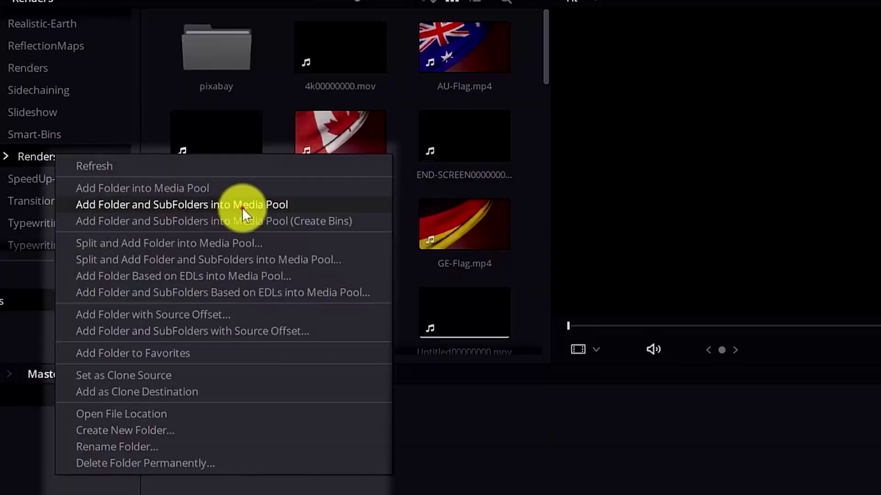
left_click(242, 208)
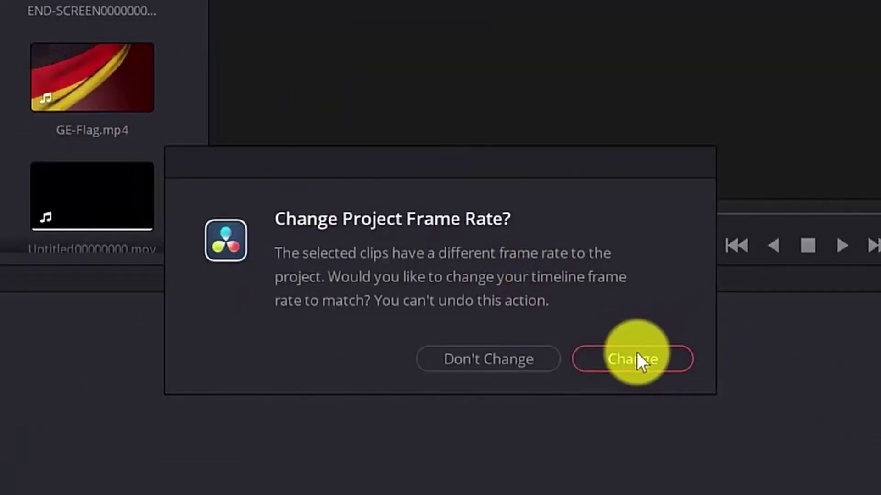
left_click(645, 358)
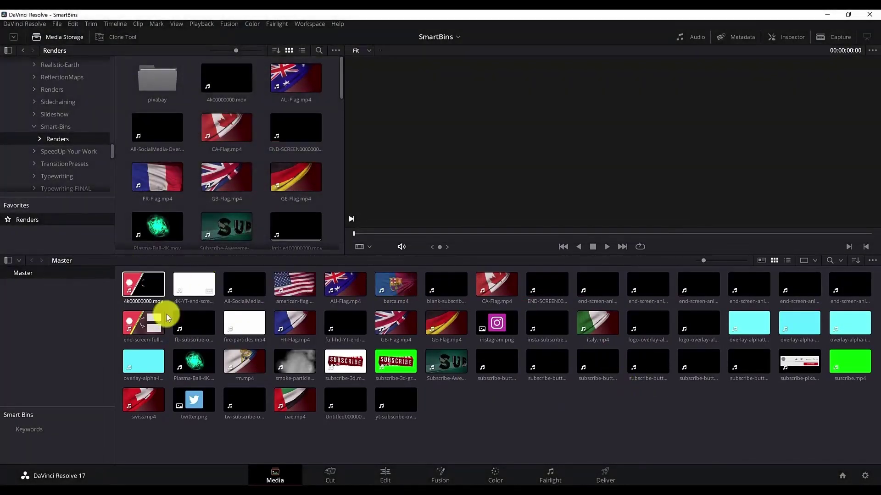
left_click(563, 421)
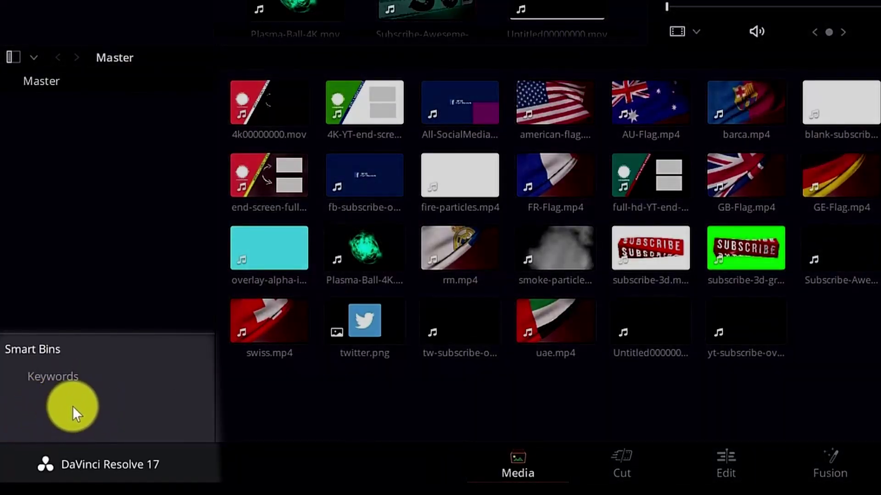
Add a new smart bin and name it CountryFlags
right_click(72, 406)
left_click(154, 436)
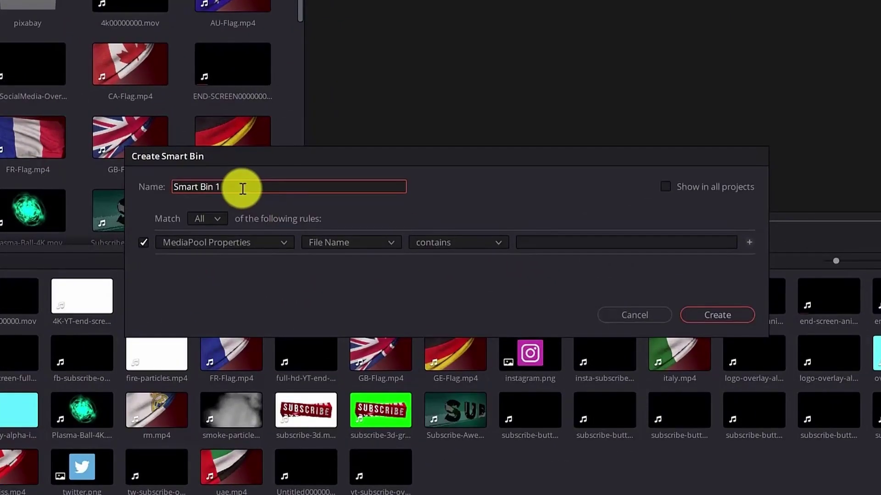
key("ctrl+a")
type("CountryFlags")
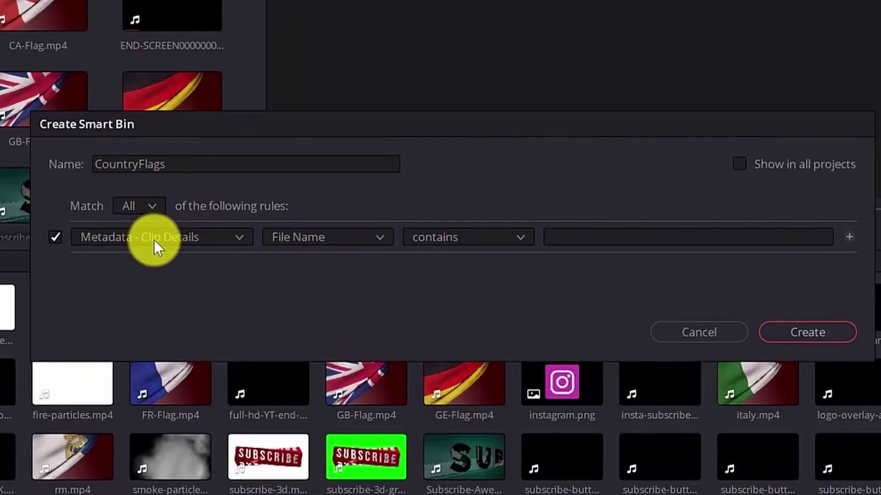
Set the smart bin rule to MediaPool Properties > Keywords contains countryFlag
left_click(218, 245)
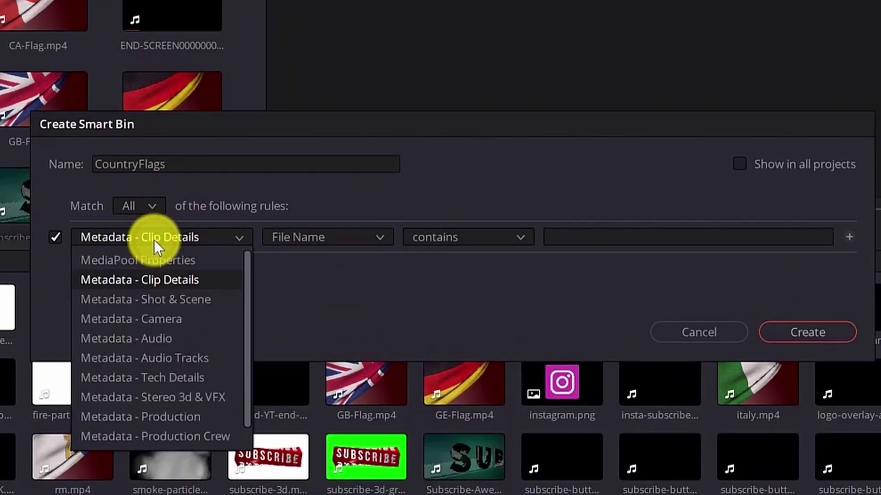
left_click(148, 262)
left_click(337, 237)
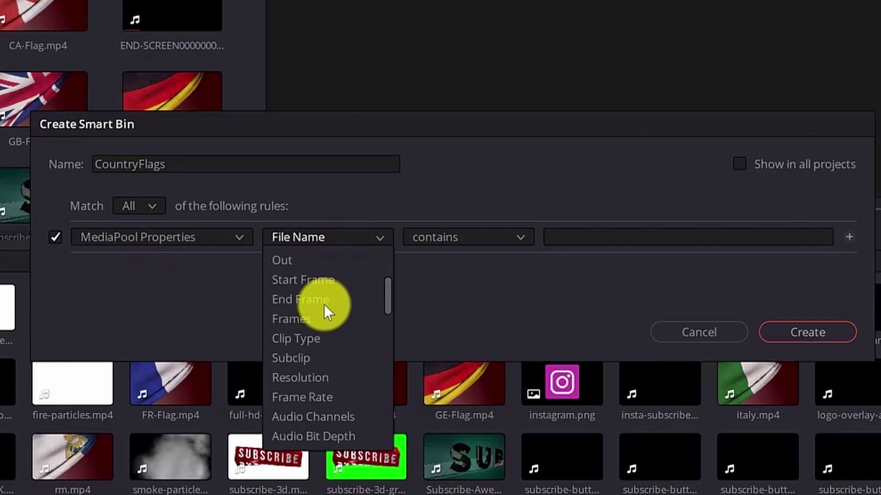
scroll(324, 304, "down", 4)
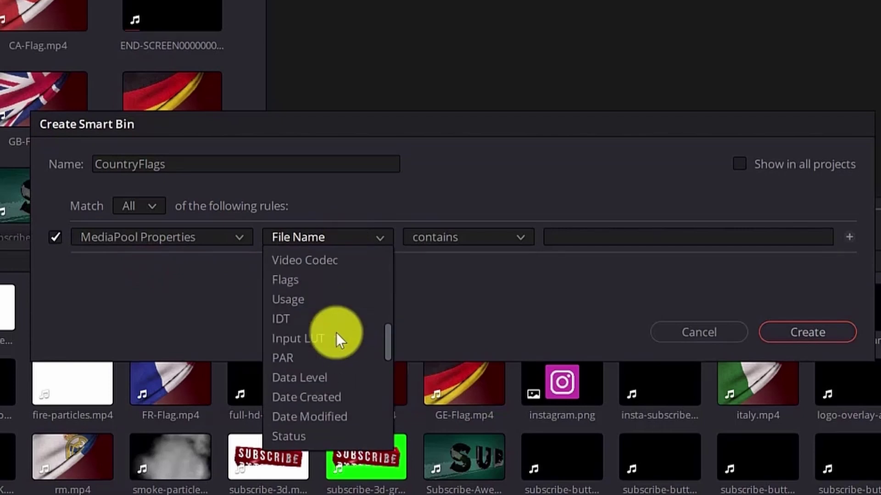
scroll(338, 336, "down", 2)
left_click(335, 325)
left_click(415, 238)
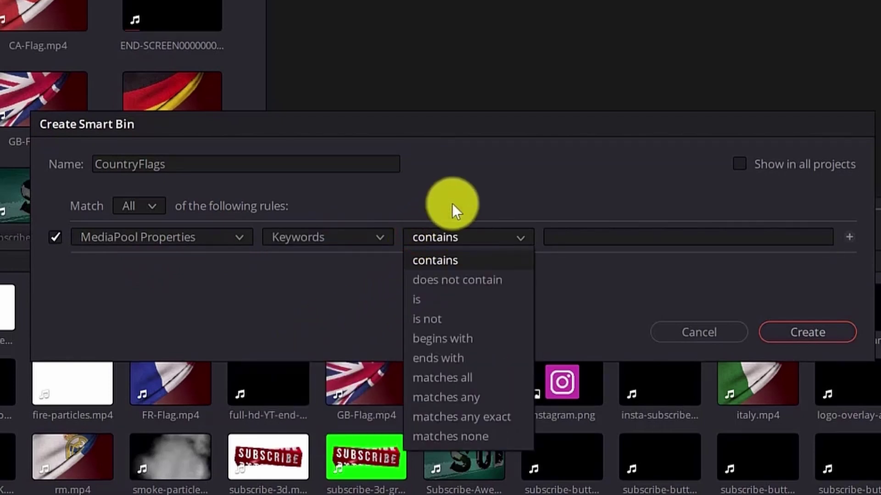
left_click(467, 260)
left_click(632, 235)
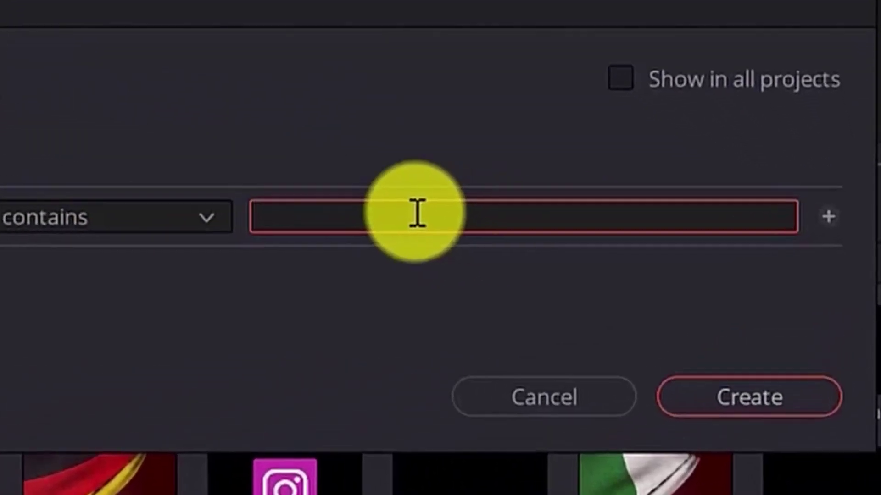
type("countryFlag")
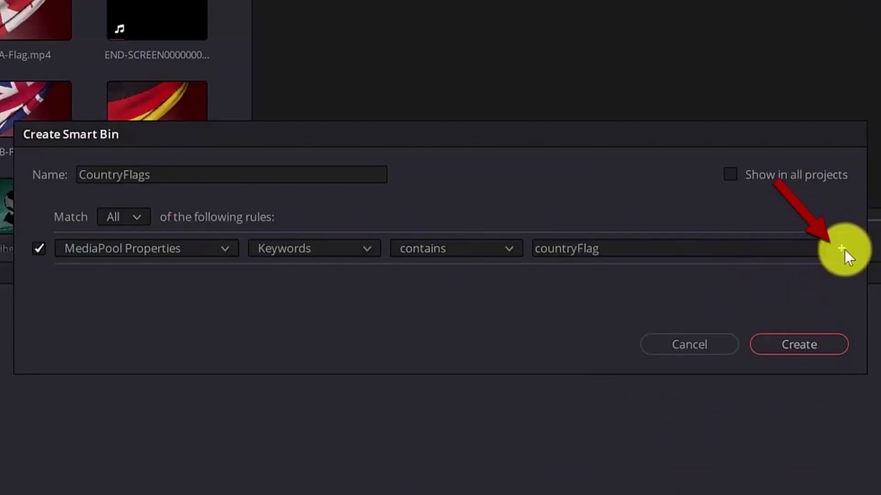
Remove the extra rule row and create the CountryFlags smart bin
left_click(842, 249)
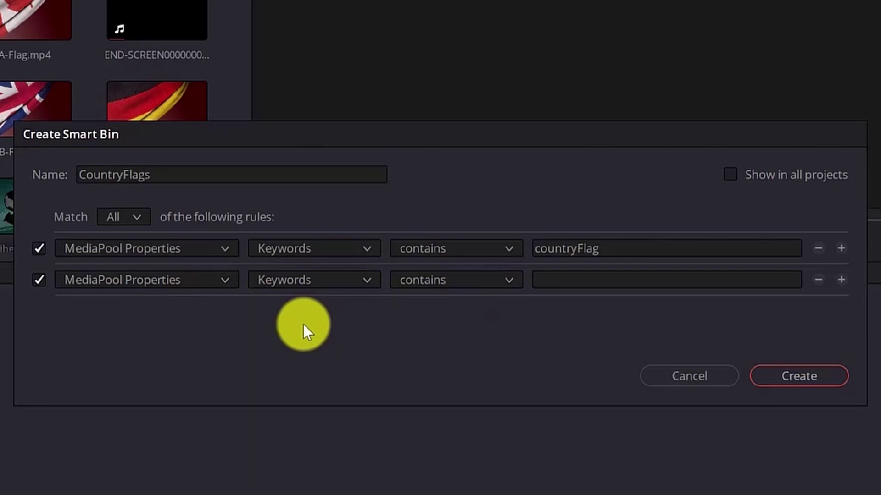
left_click(818, 280)
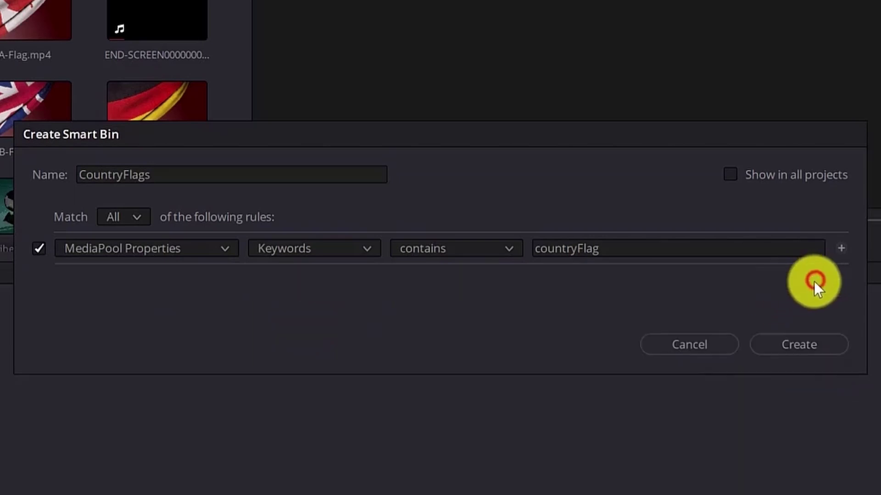
left_click(802, 344)
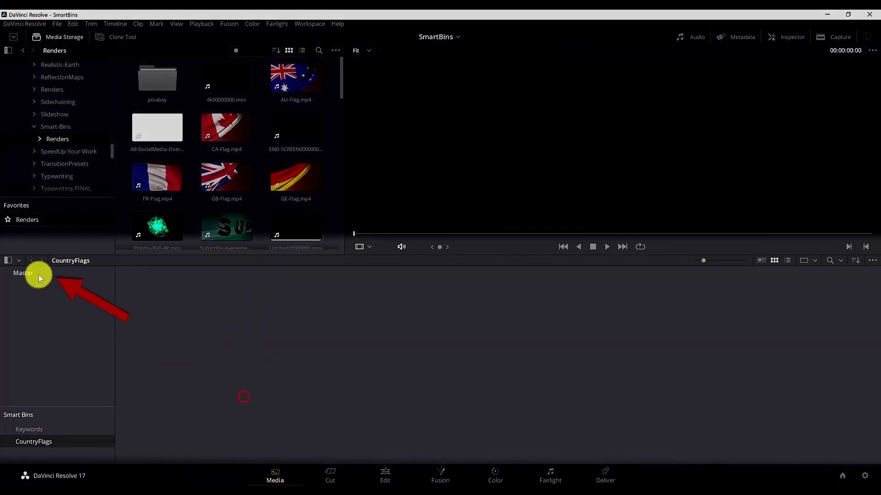
In the Master bin, select american-flag, AU-Flag, CA-Flag, FR-Flag, GB-Flag, GE-Flag and italy clips
left_click(39, 275)
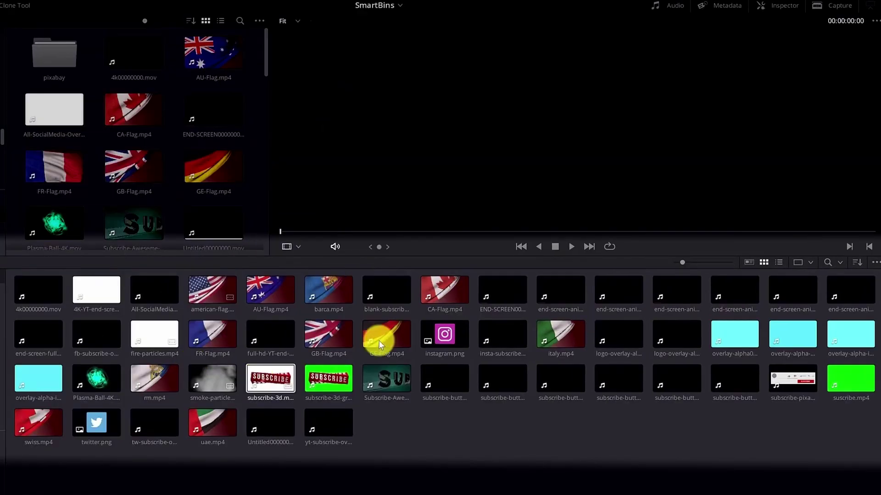
left_click(484, 428)
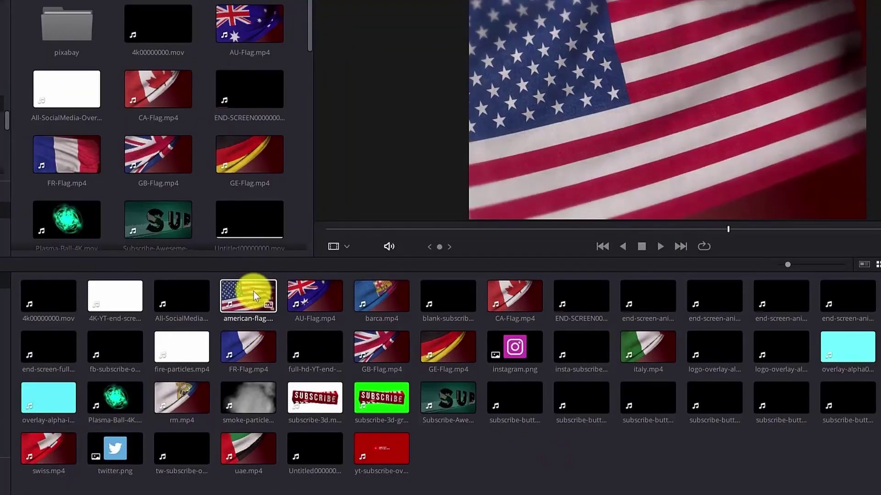
left_click(243, 295)
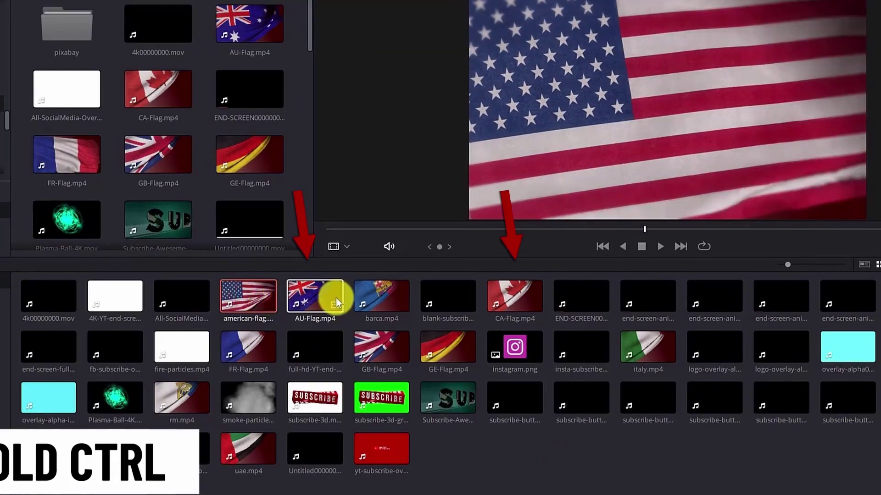
left_click(310, 295, "ctrl")
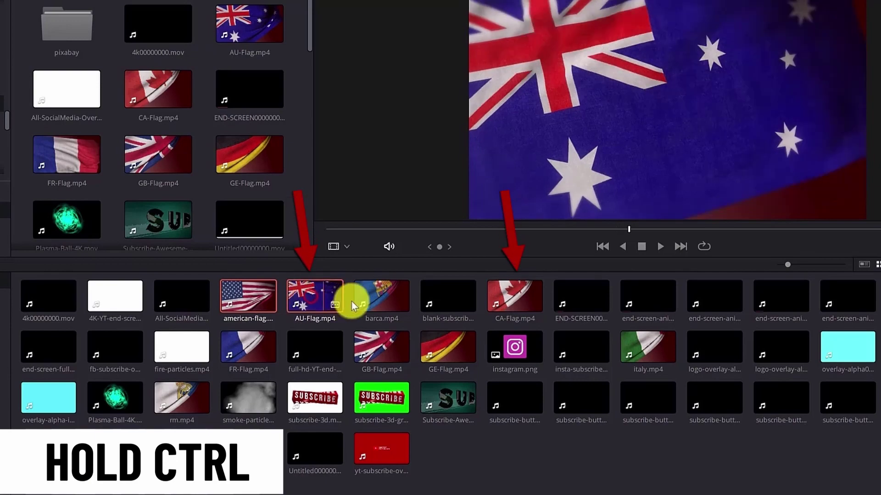
left_click(506, 304, "ctrl")
left_click(249, 347, "ctrl")
left_click(381, 347, "ctrl")
left_click(448, 348, "ctrl")
left_click(659, 351, "ctrl")
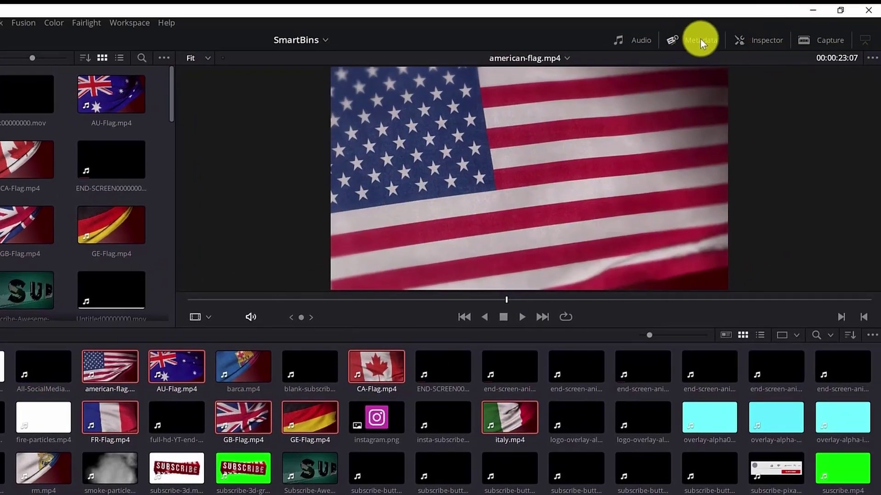
Show the Metadata panel with all groups and focus the Keywords field for the selected clips
left_click(700, 40)
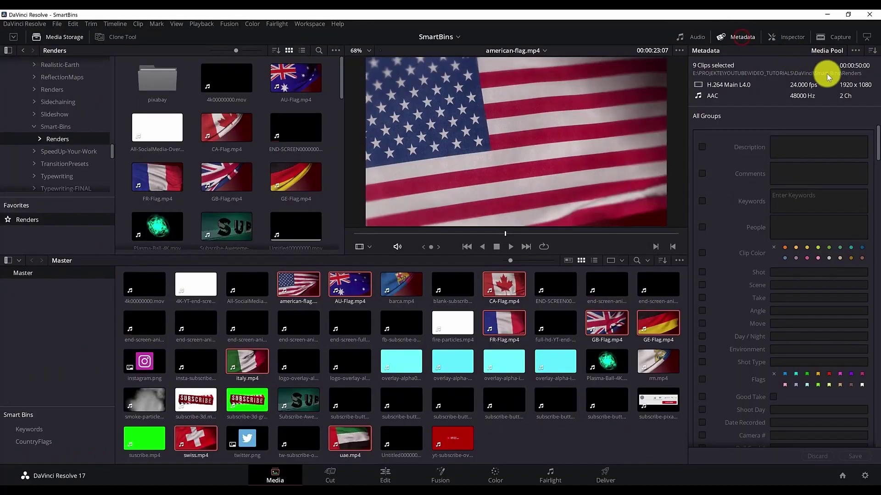
left_click(872, 50)
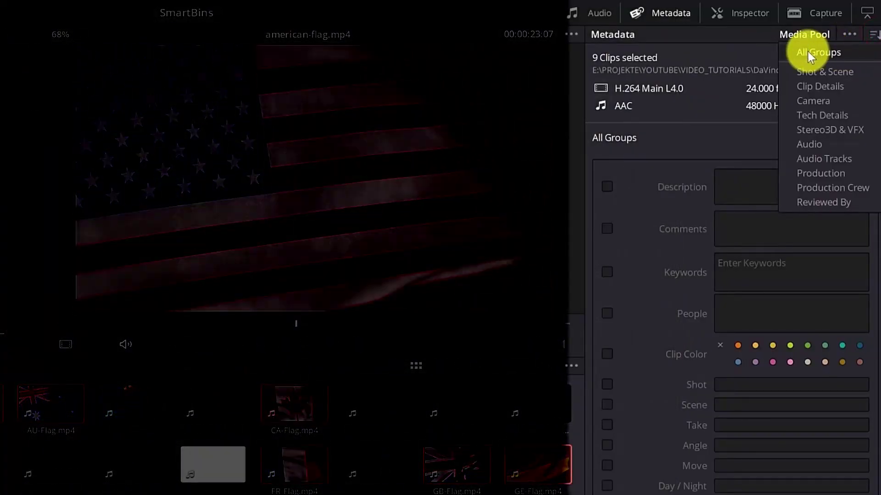
left_click(808, 52)
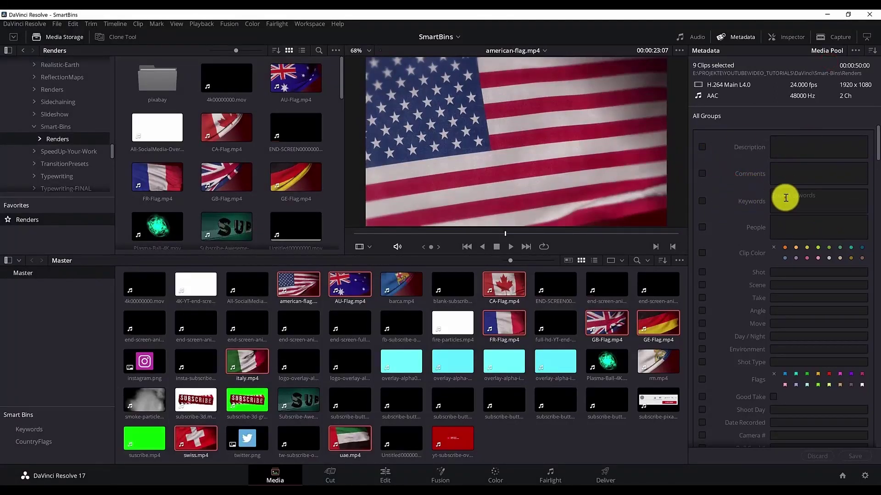
left_click(803, 202)
Copy countryFlag from the CountryFlags smart bin rule, cancel without changes, and return to Master
right_click(50, 446)
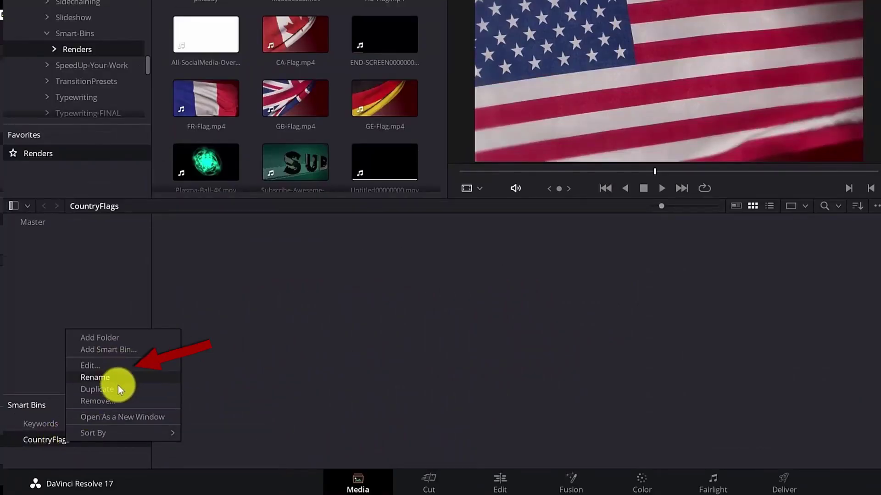
left_click(90, 366)
left_click_drag(699, 188, 615, 189)
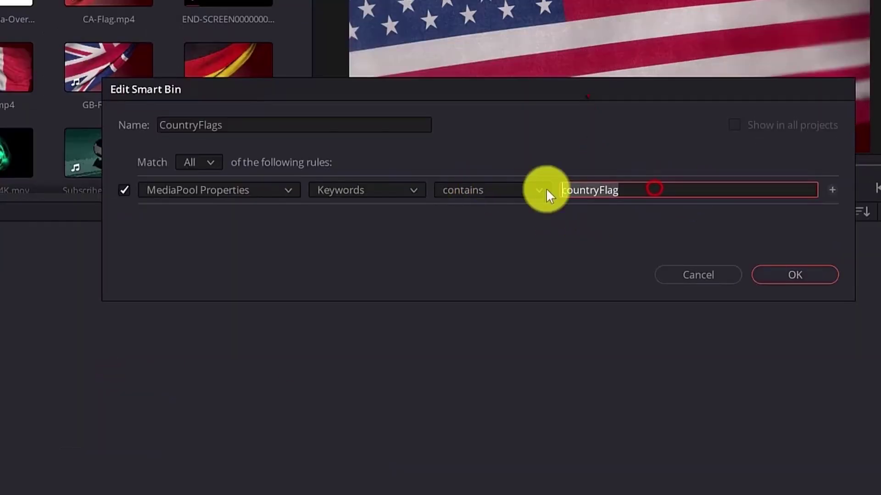
right_click(653, 202)
left_click(637, 255)
left_click(698, 275)
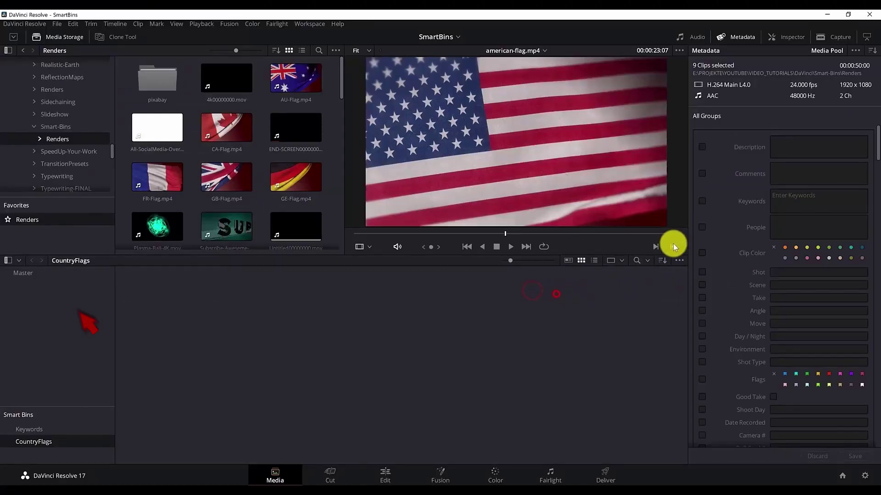
left_click(76, 274)
Select the nine flag clips: american-flag, AU, CA, FR, GB, GE, italy, swiss and uae
left_click(298, 284)
left_click(346, 289, "ctrl")
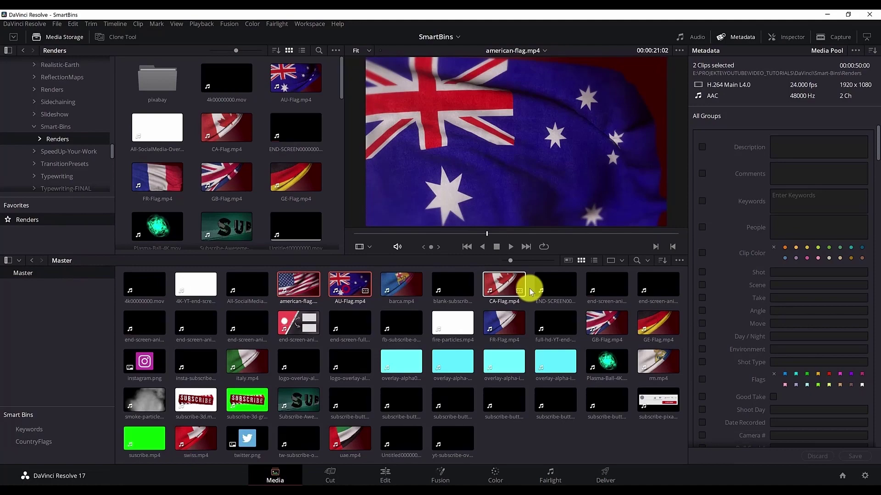
left_click(502, 288, "ctrl")
left_click(505, 326, "ctrl")
left_click(606, 325, "ctrl")
left_click(658, 326, "ctrl")
left_click(247, 363, "ctrl")
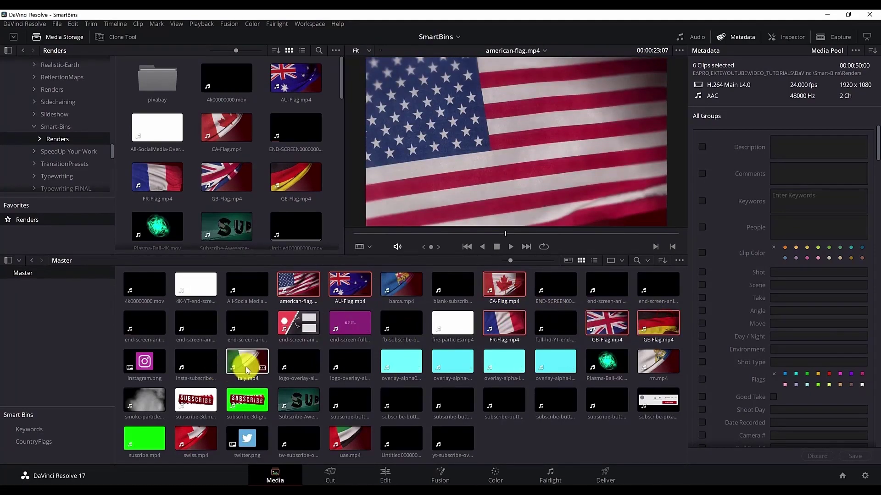
left_click(197, 441, "ctrl")
left_click(350, 441, "ctrl")
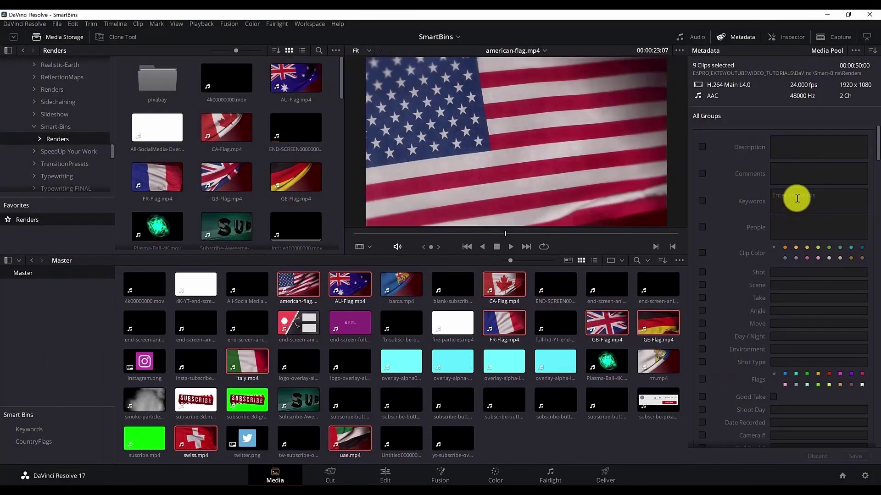
Paste countryFlag into Keywords, save, then check AU-Flag, barca and the end-screen clip
left_click(797, 198)
key("ctrl+v")
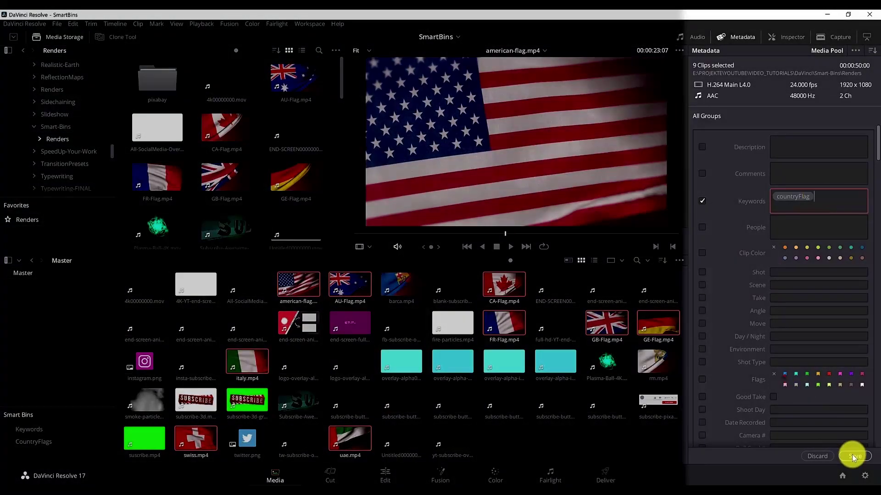
left_click(852, 455)
left_click(345, 282)
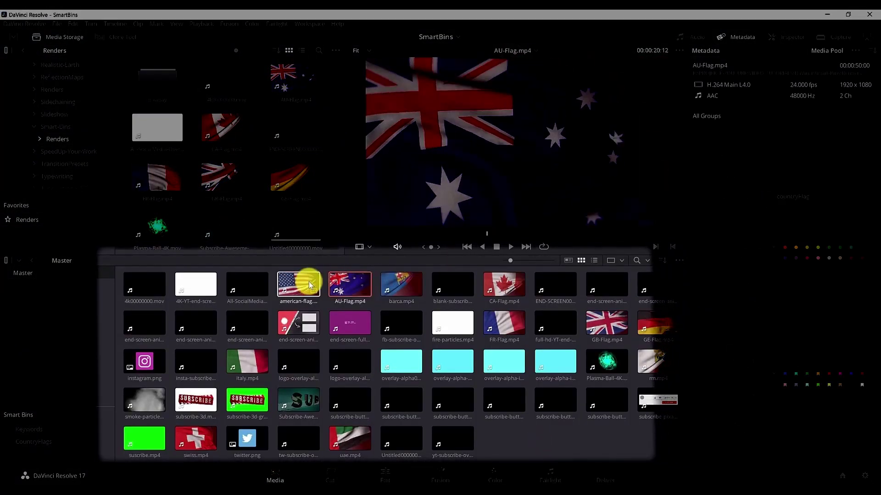
left_click(390, 282)
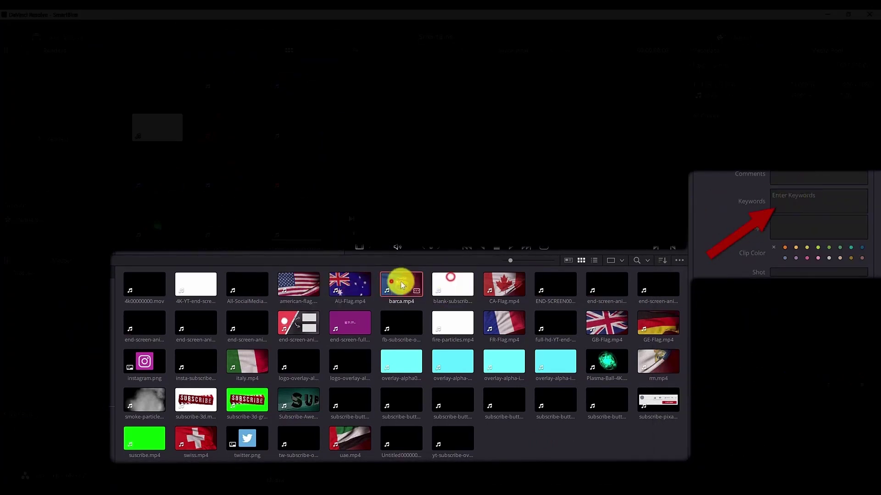
left_click(555, 283)
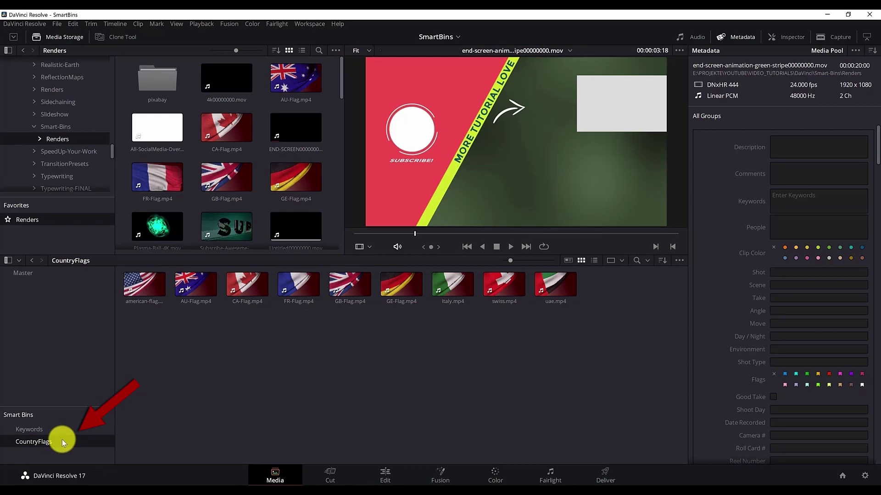
left_click(215, 285)
left_click(288, 287)
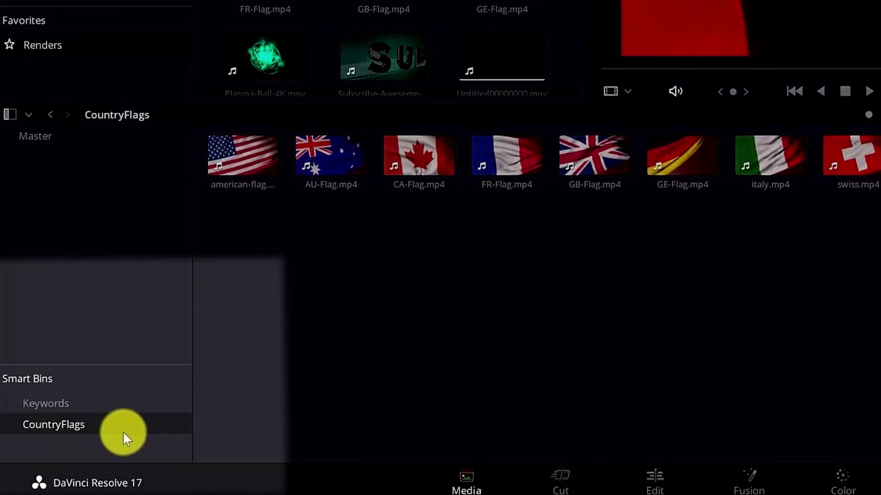
right_click(64, 441)
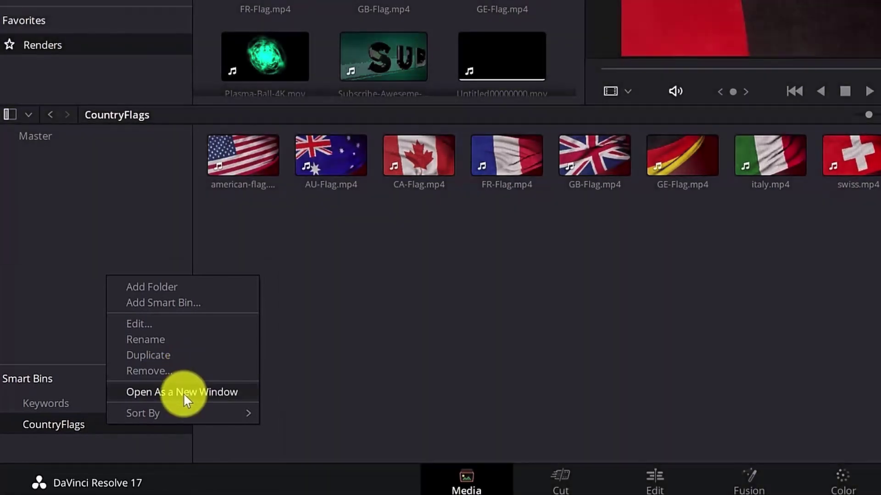
left_click(183, 392)
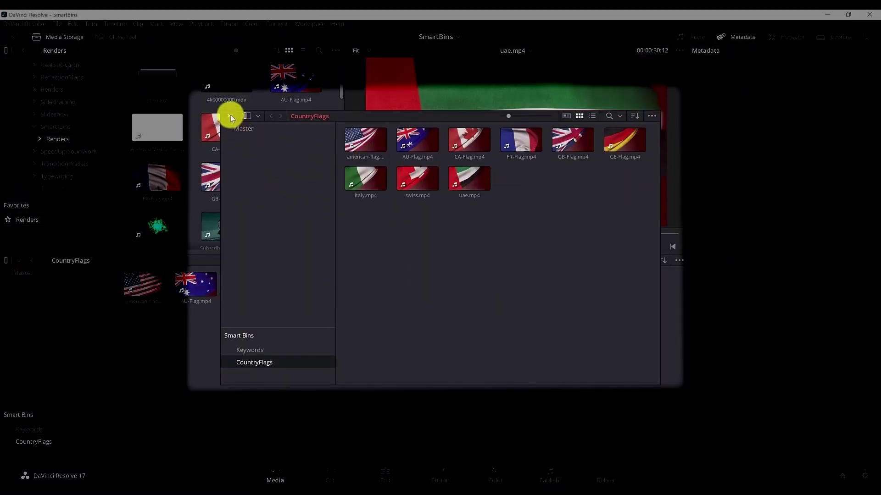
left_click(231, 116)
right_click(45, 442)
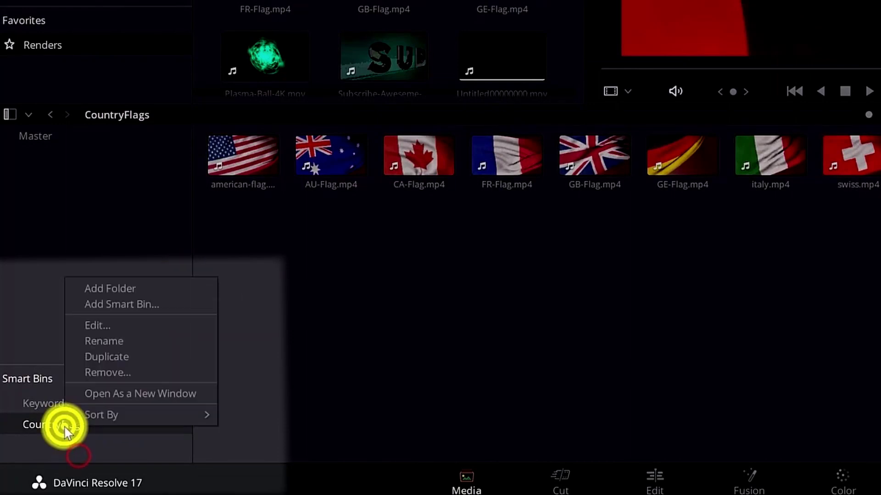
right_click(76, 423)
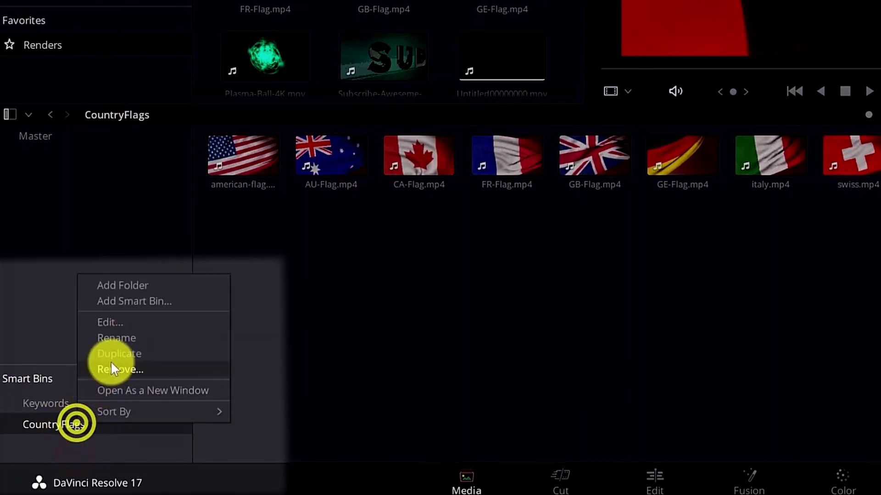
left_click(380, 345)
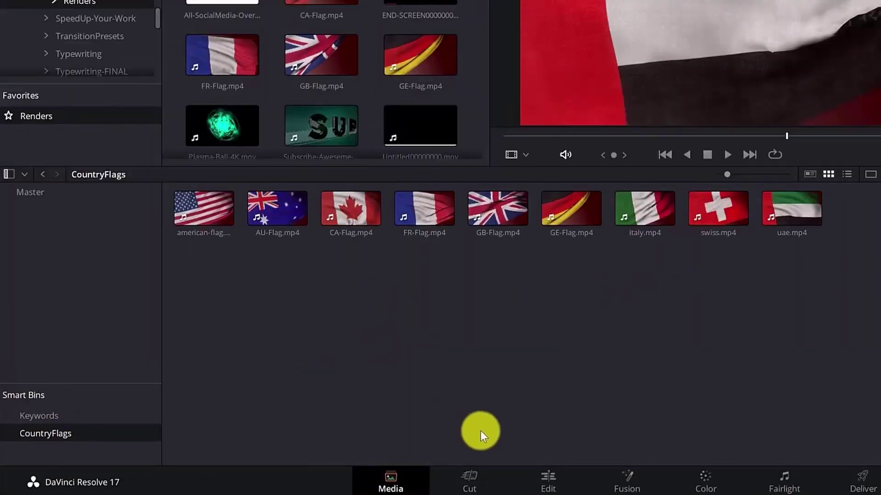
left_click(556, 478)
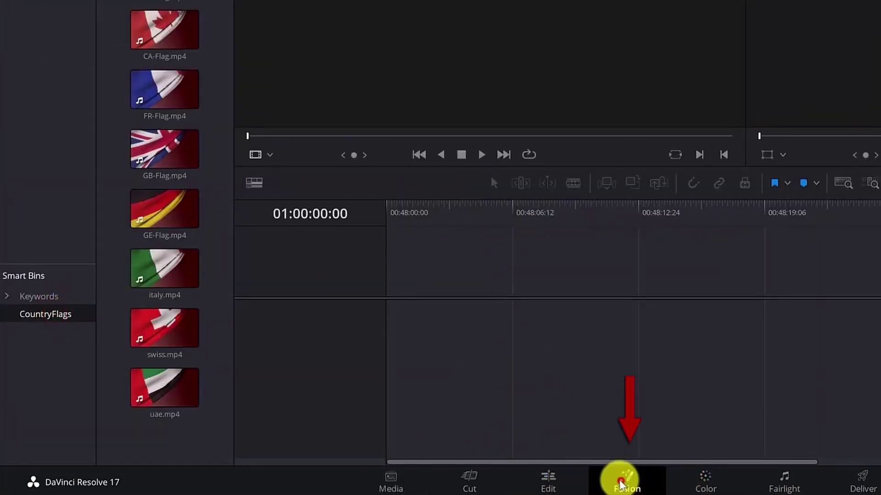
left_click(622, 479)
left_click(783, 481)
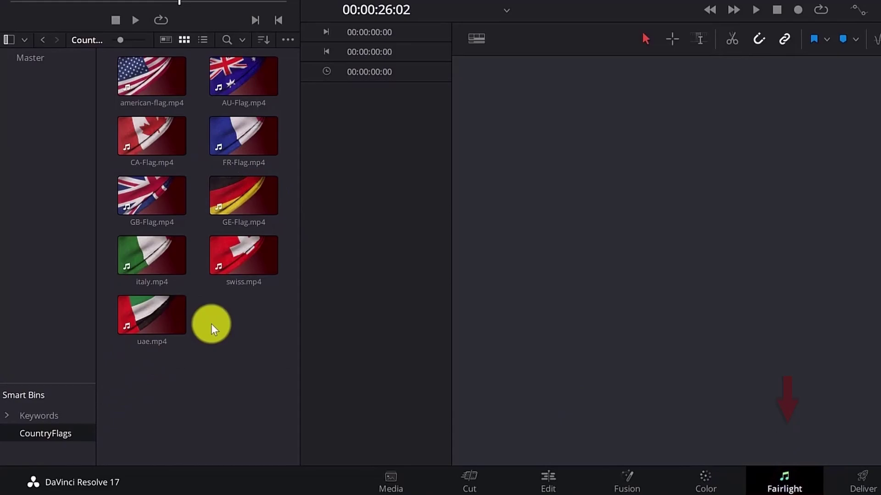
left_click(571, 474)
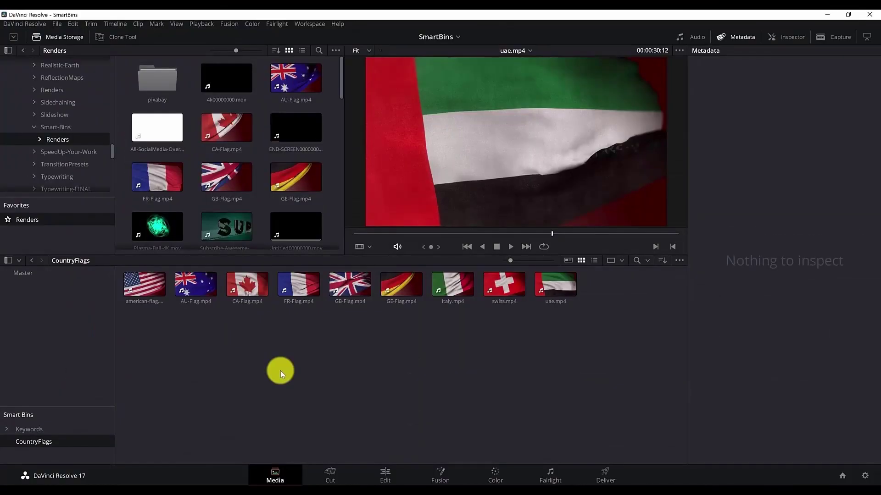